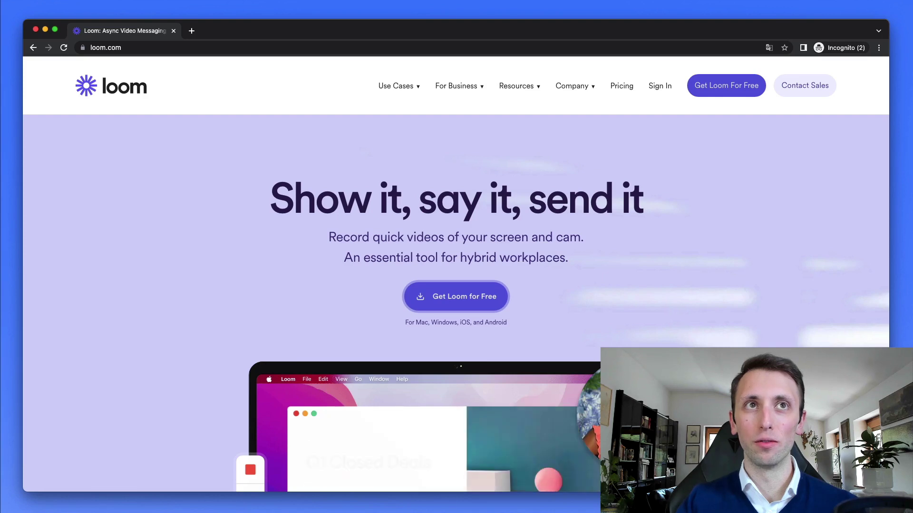
Step: Browse the Loom homepage and the free sign-up page, then return to the homepage
scroll(612, 245, "down", 3)
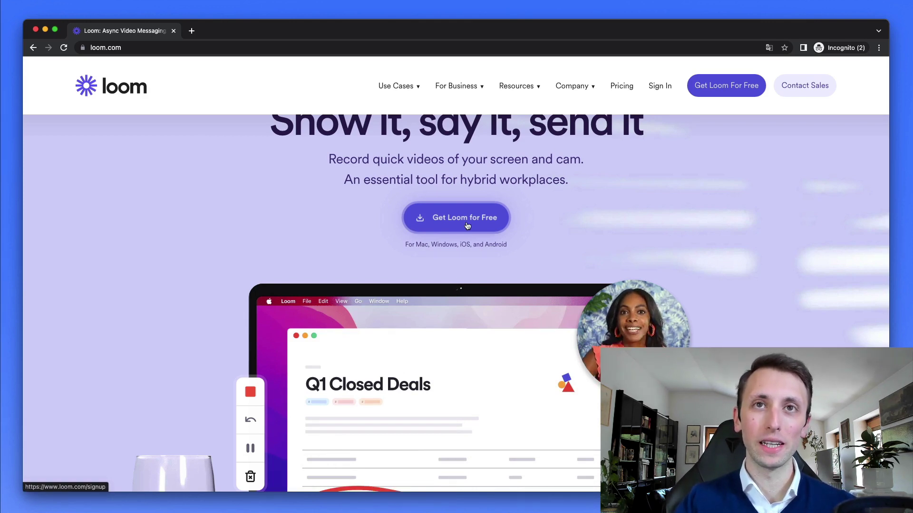
left_click(467, 225)
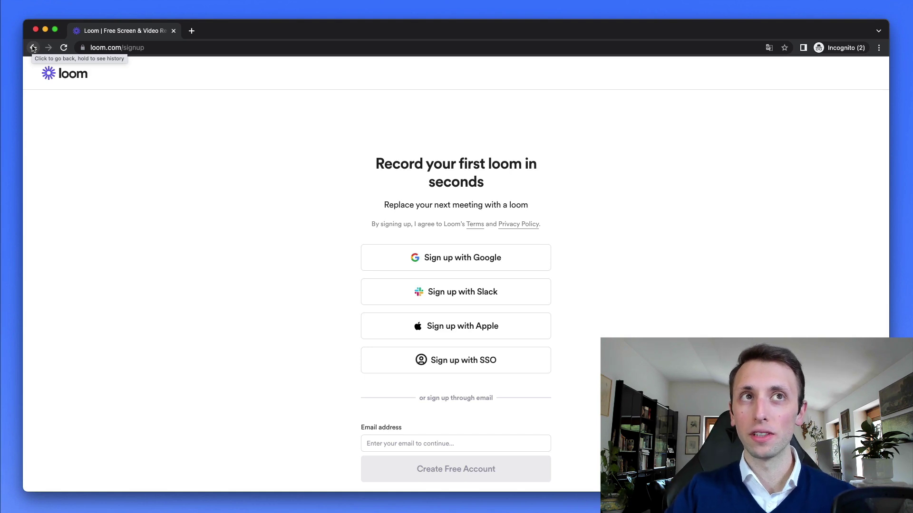
left_click(33, 47)
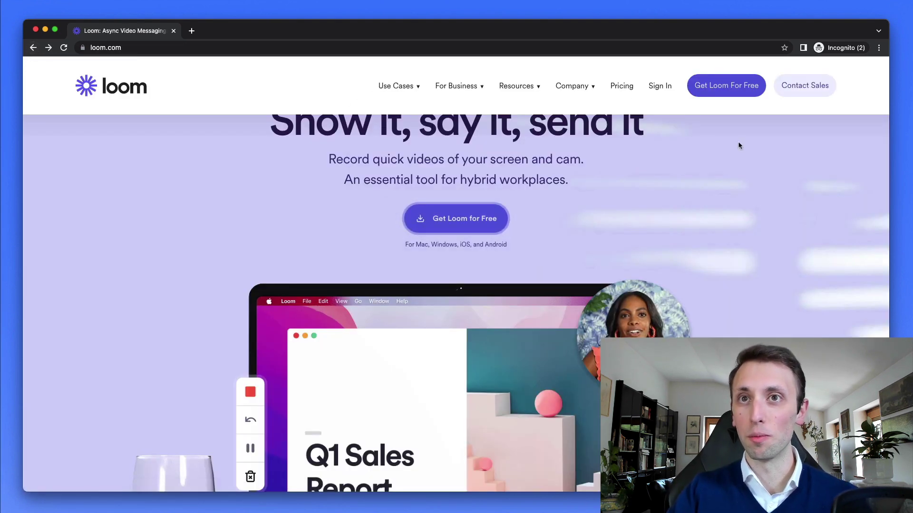
scroll(751, 150, "down", 2)
scroll(752, 150, "down", 10)
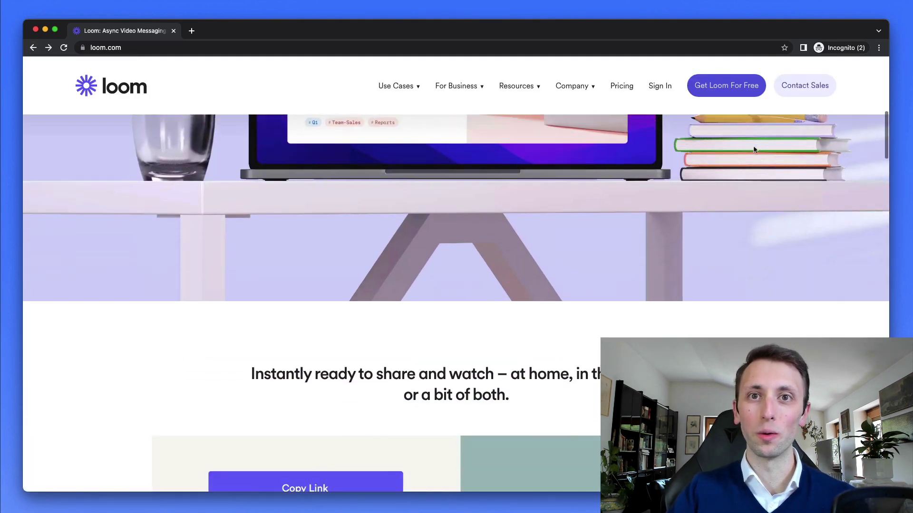
scroll(753, 150, "down", 8)
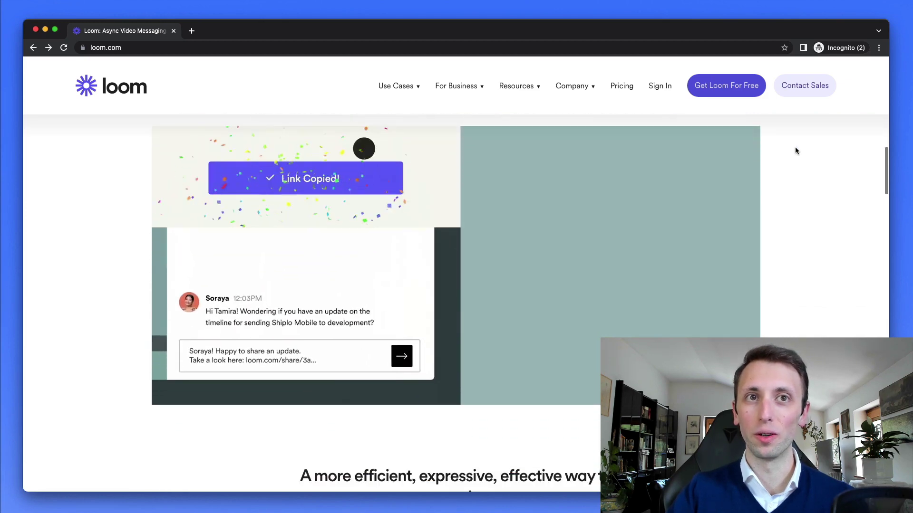
scroll(790, 147, "down", 1)
scroll(741, 138, "down", 2)
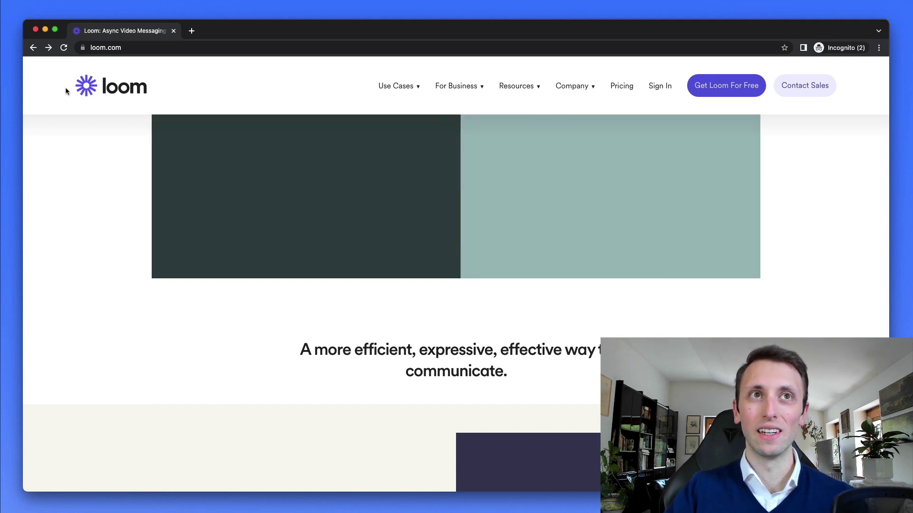
Step: Minimize the homepage window and open the VYD Studio video from the Library
left_click(45, 30)
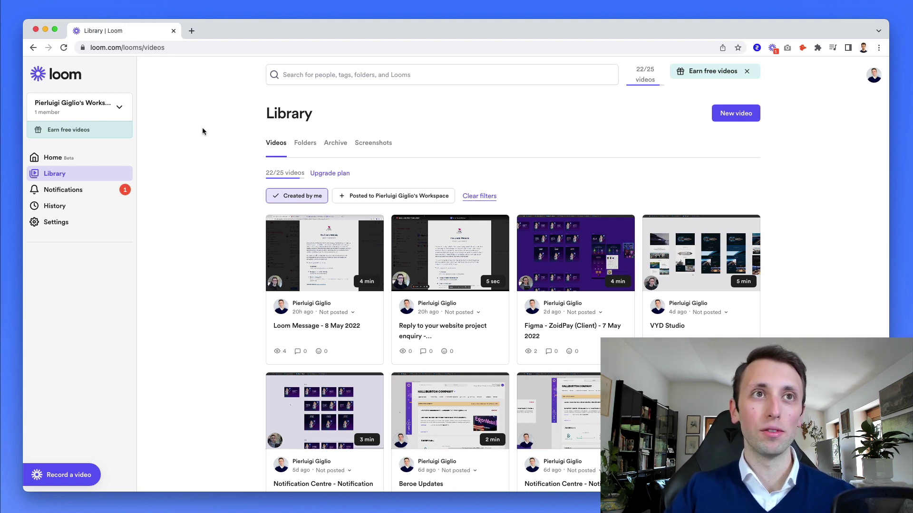
scroll(202, 131, "down", 3)
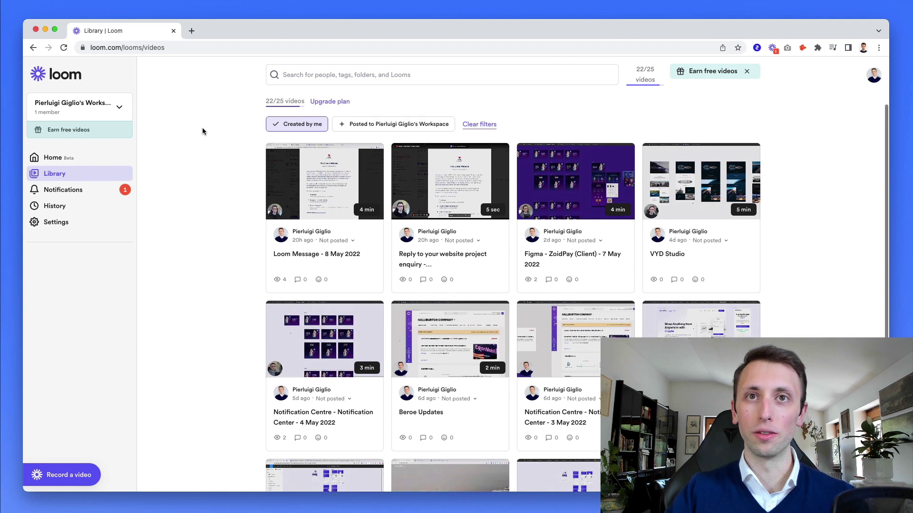
scroll(201, 127, "up", 3)
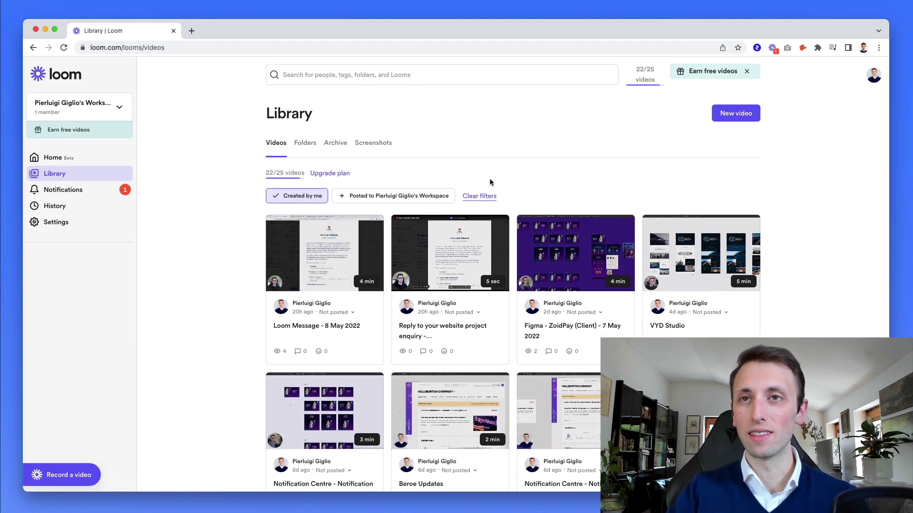
left_click(673, 325)
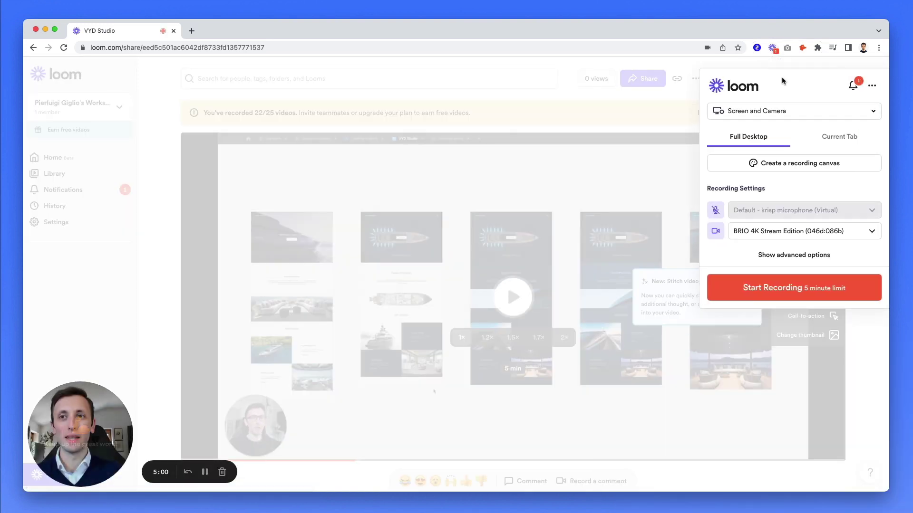
Step: Capture only the Current Tab, with the microphone unmuted and set to RODE NT-USB (19f7:0003)
mouse_move(100, 442)
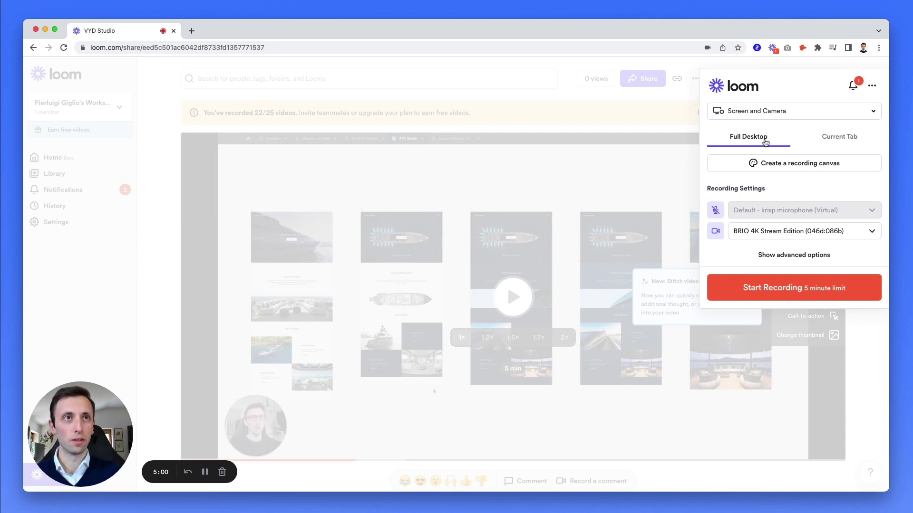
left_click(845, 139)
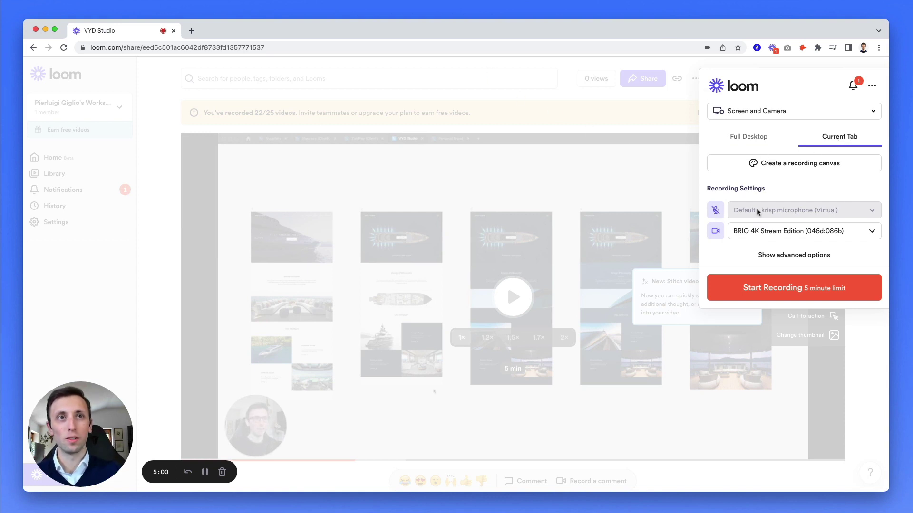
left_click(715, 210)
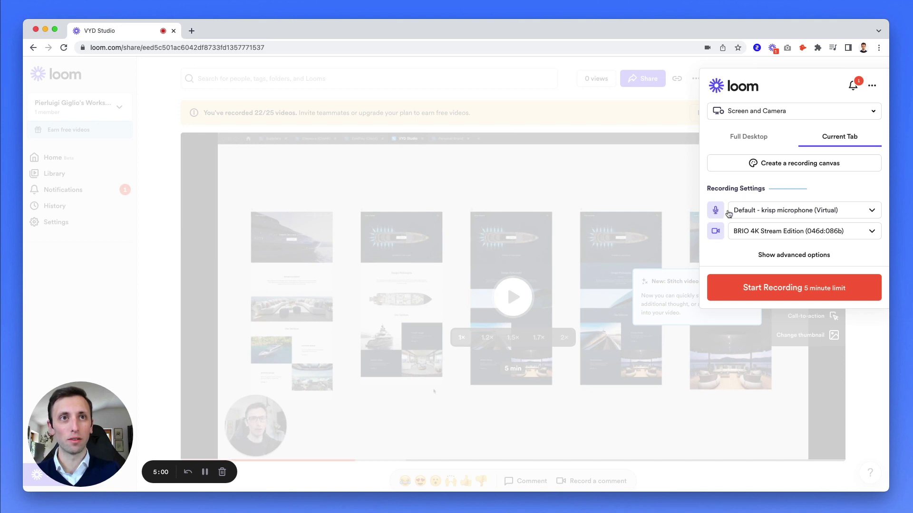
left_click(769, 211)
scroll(785, 257, "down", 2)
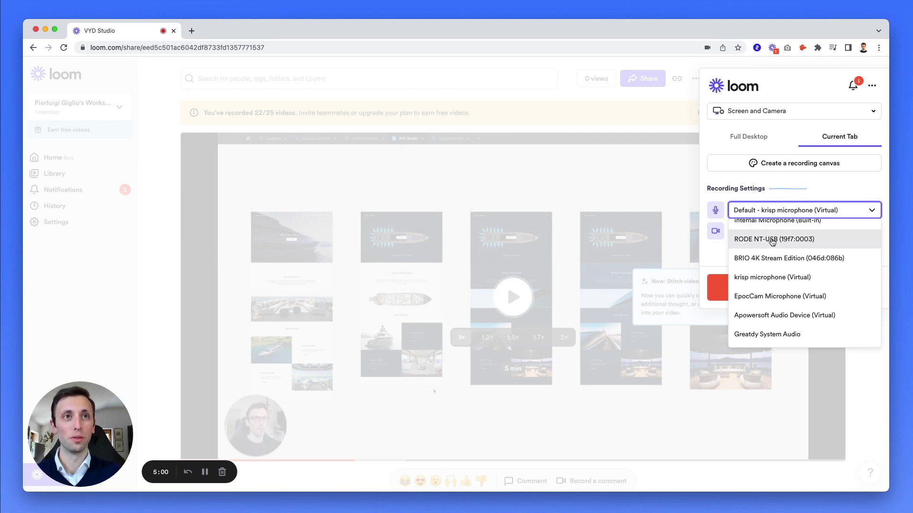
left_click(772, 241)
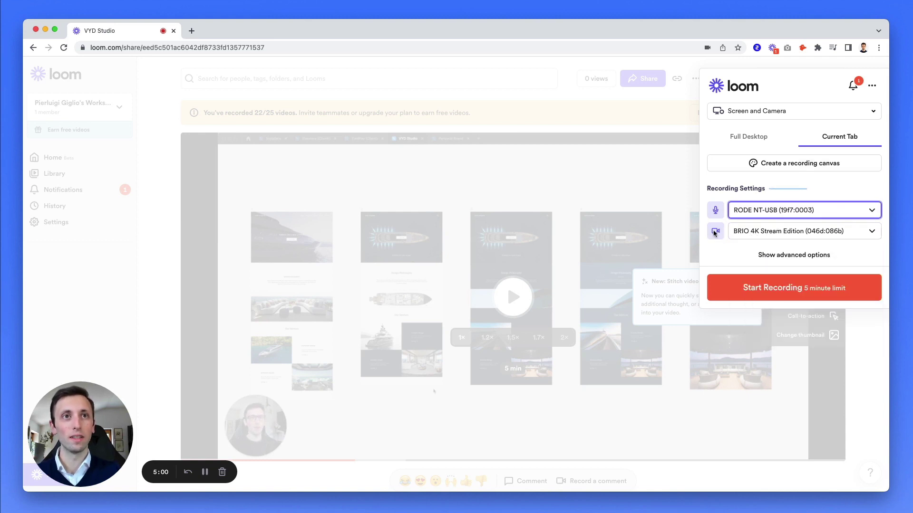
Step: Keep BRIO 4K Stream Edition as the recording camera
left_click(740, 234)
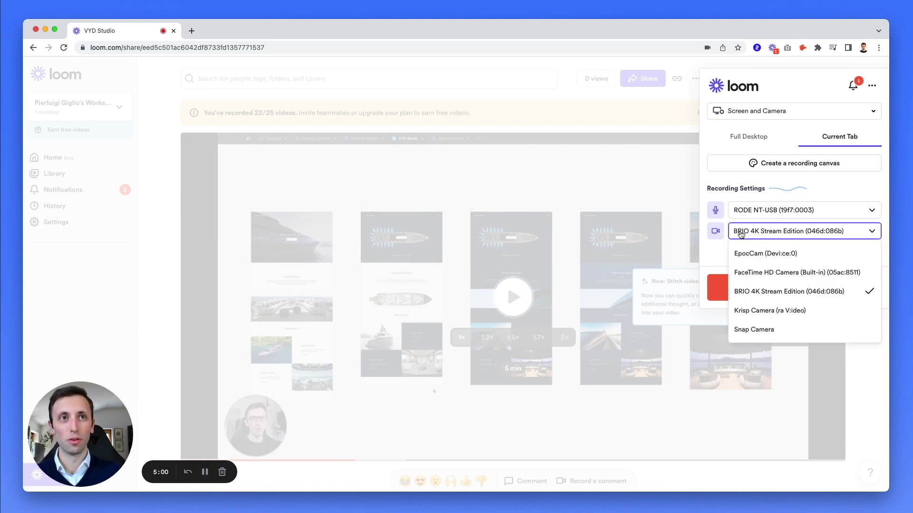
left_click(730, 232)
left_click(714, 232)
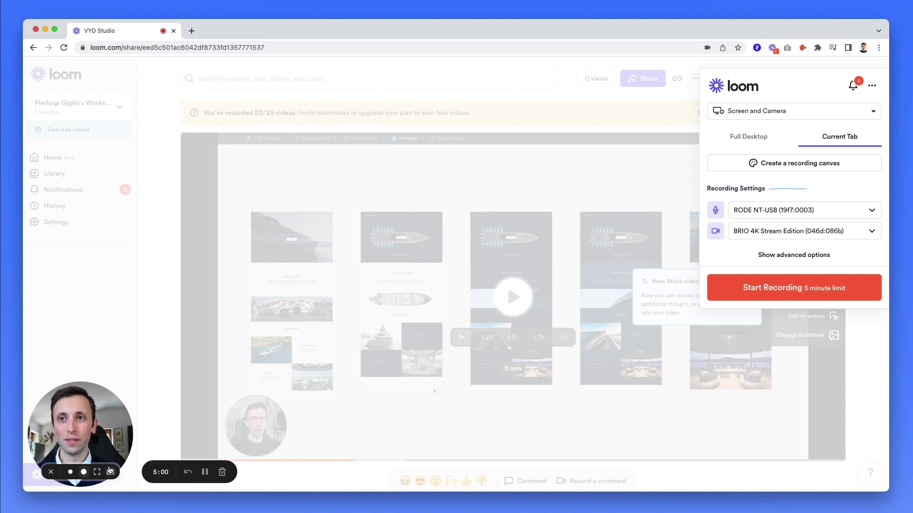
Step: Try the larger webcam bubble, settle on the small size, and bring up Cam effects
left_click(99, 472)
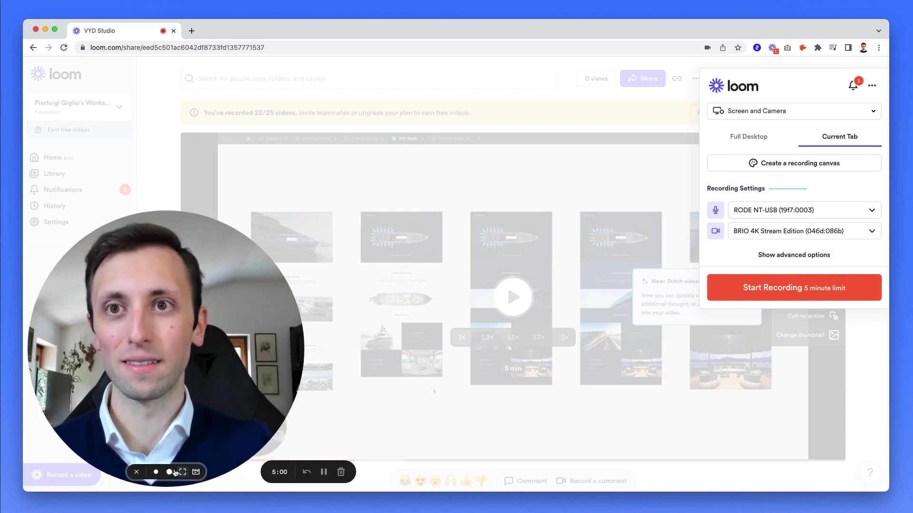
left_click(156, 472)
left_click(99, 472)
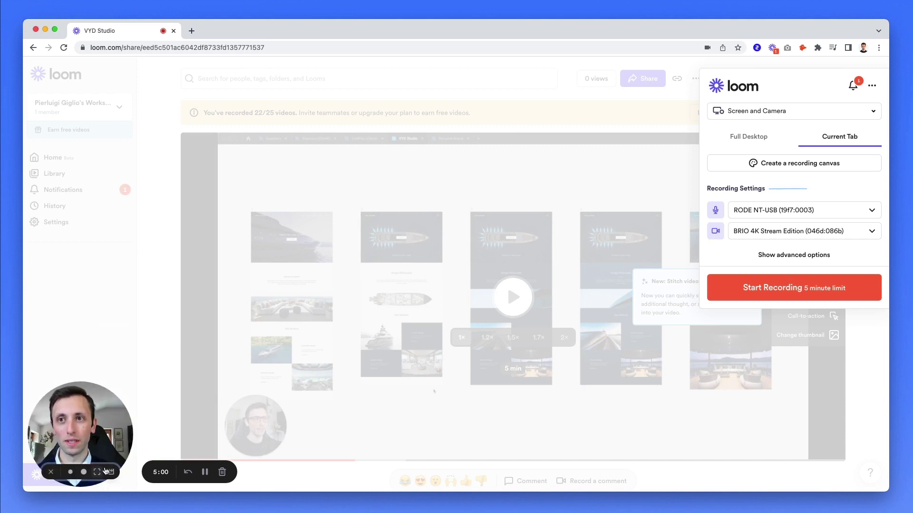
left_click(107, 472)
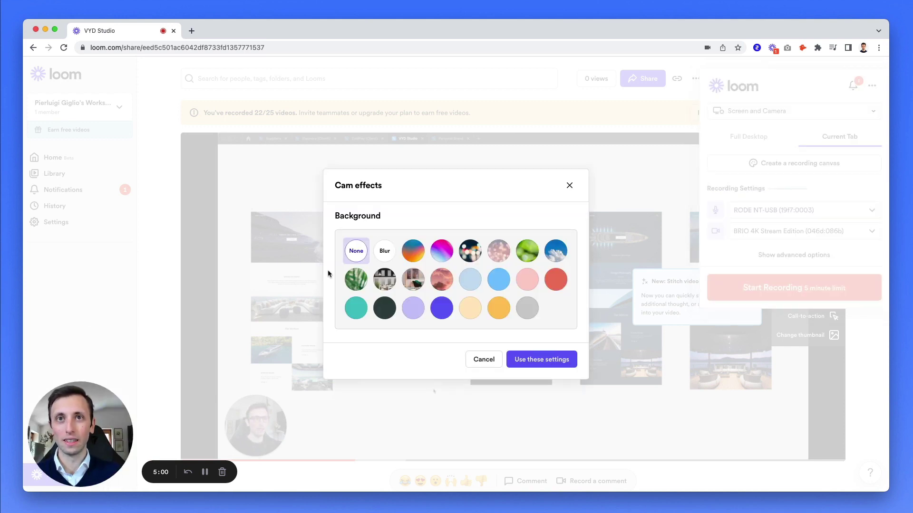
Step: Close Cam effects without changing the background and hide the webcam bubble
left_click(569, 186)
mouse_move(108, 472)
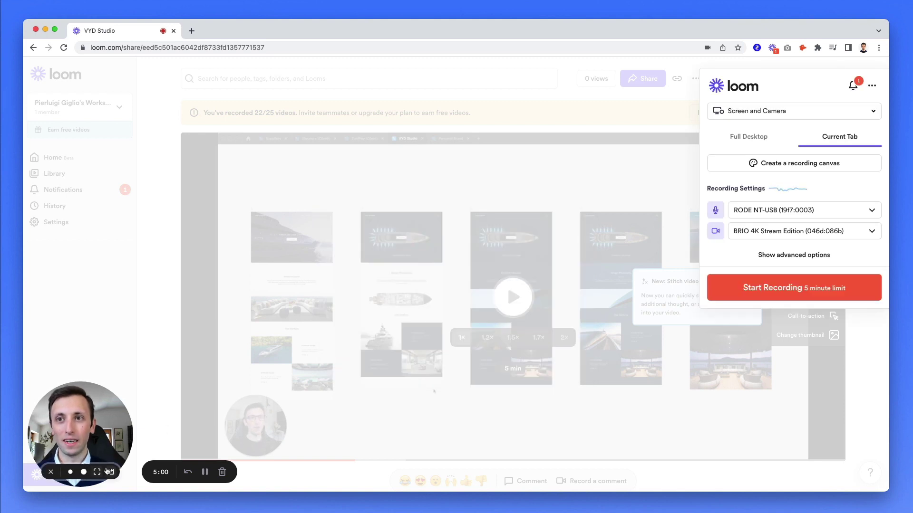
left_click(51, 472)
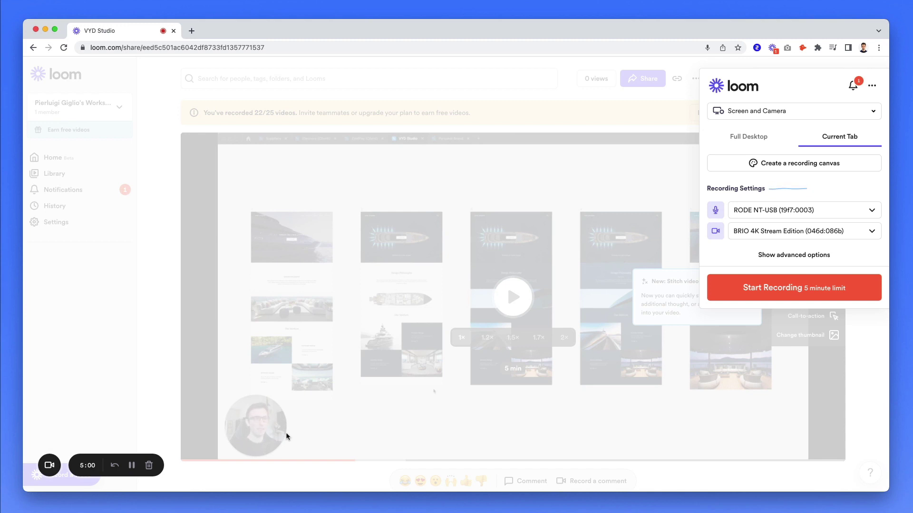
Step: Review the advanced recording options, collapse them, and start the recording
left_click(772, 256)
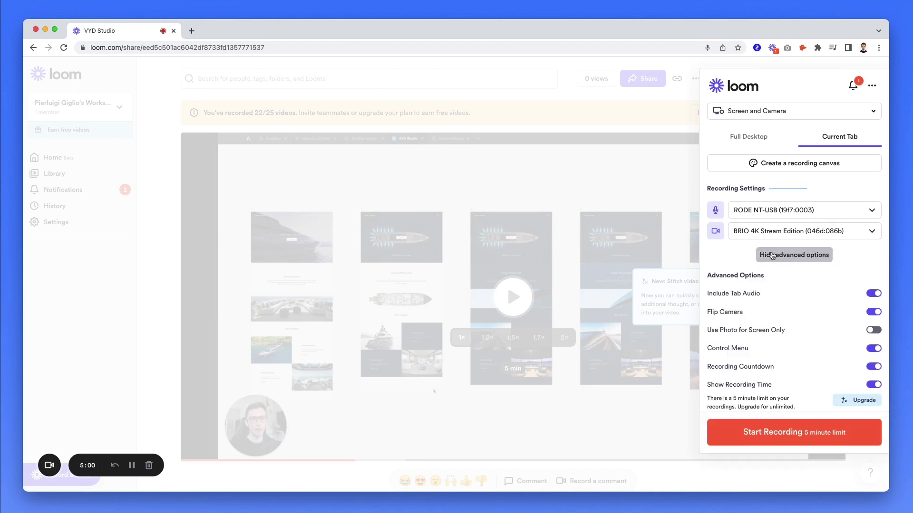
left_click(773, 255)
left_click(787, 255)
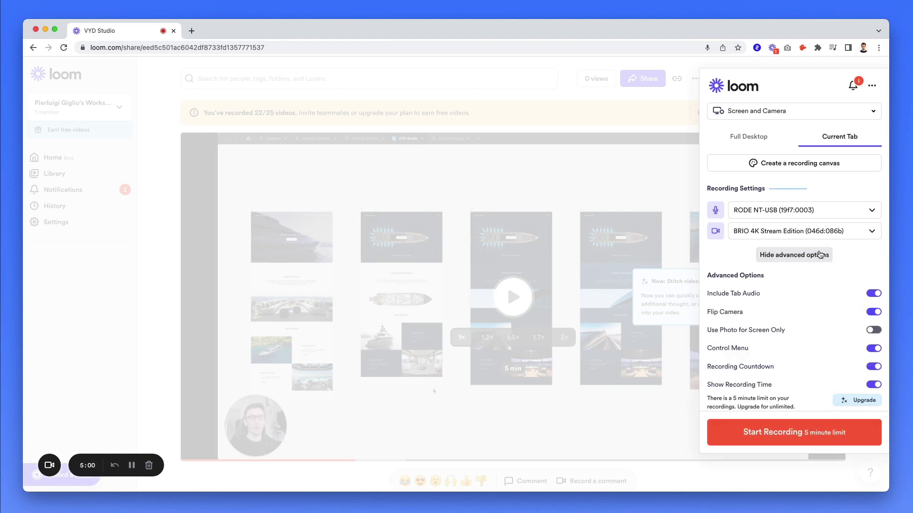
left_click(786, 257)
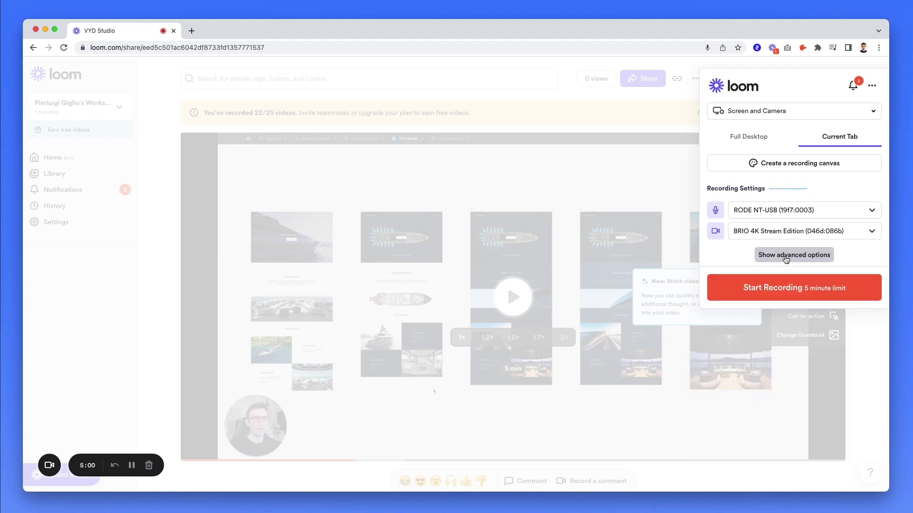
left_click(791, 280)
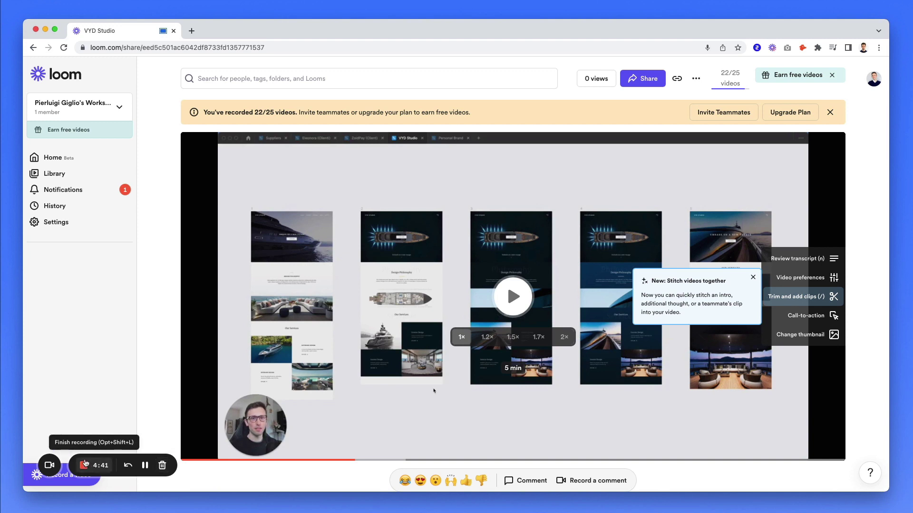
Step: Stop and upload the recording, select its share link, then play and pause the 20-second video
left_click(85, 464)
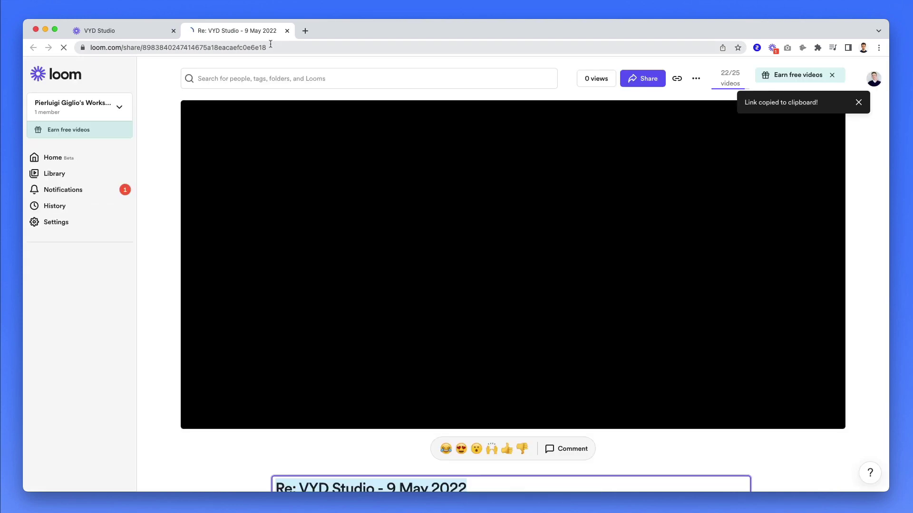
left_click(312, 43)
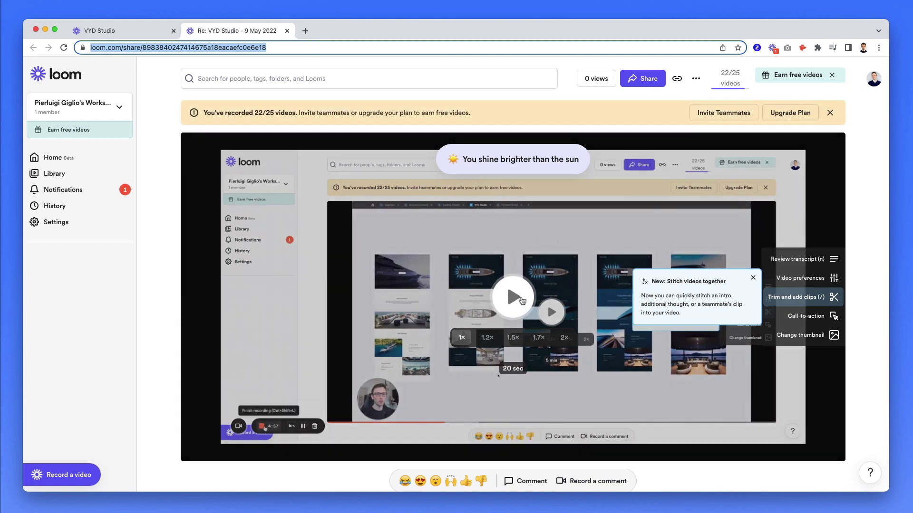
left_click(522, 300)
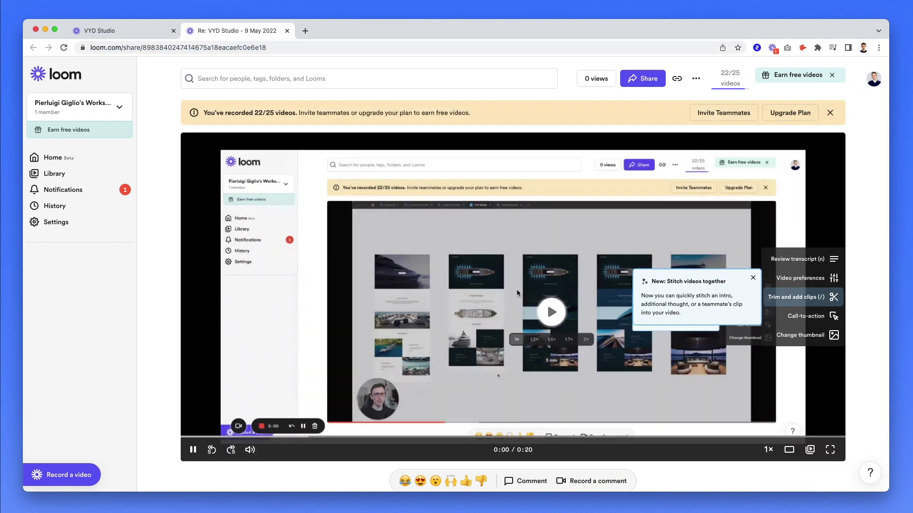
left_click(184, 439)
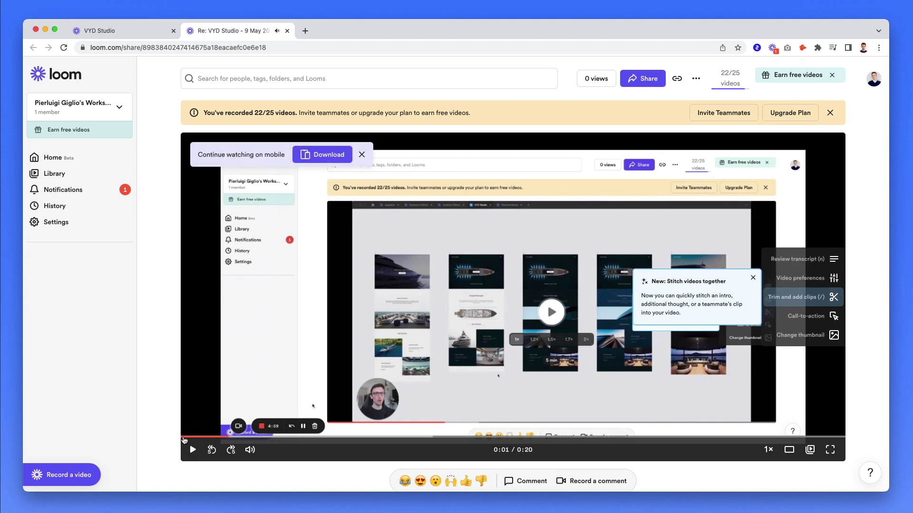